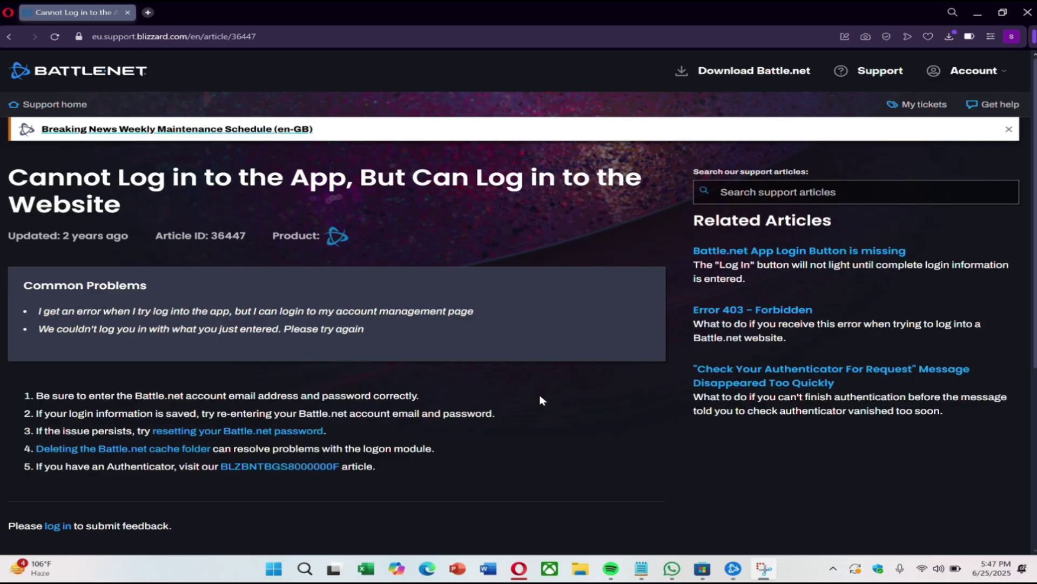
Bring up the Windows Run dialog and clear the leftover 'cmd' entry.
key(super+r)
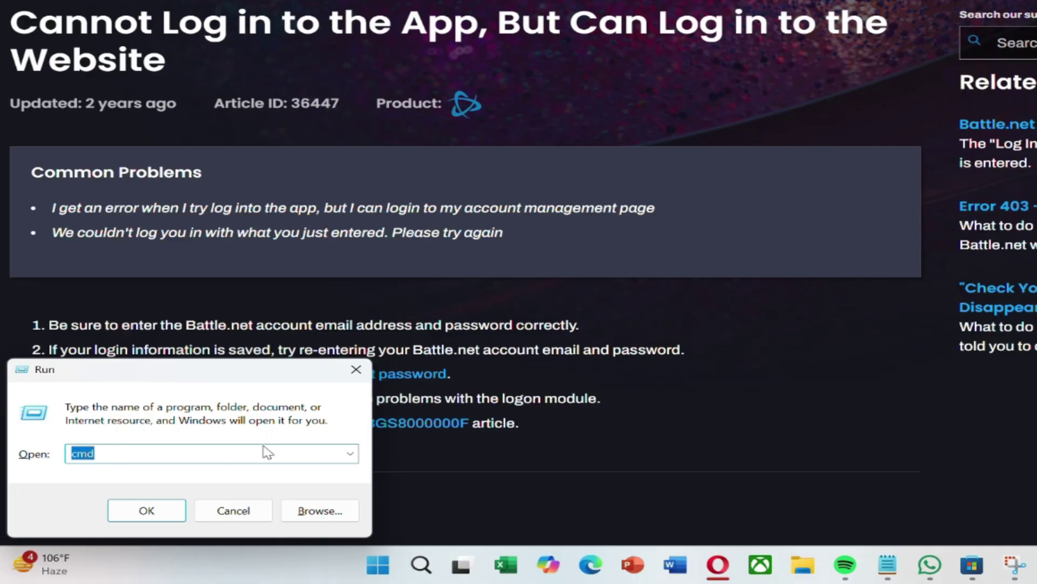
key(BackSpace)
text(C:\)
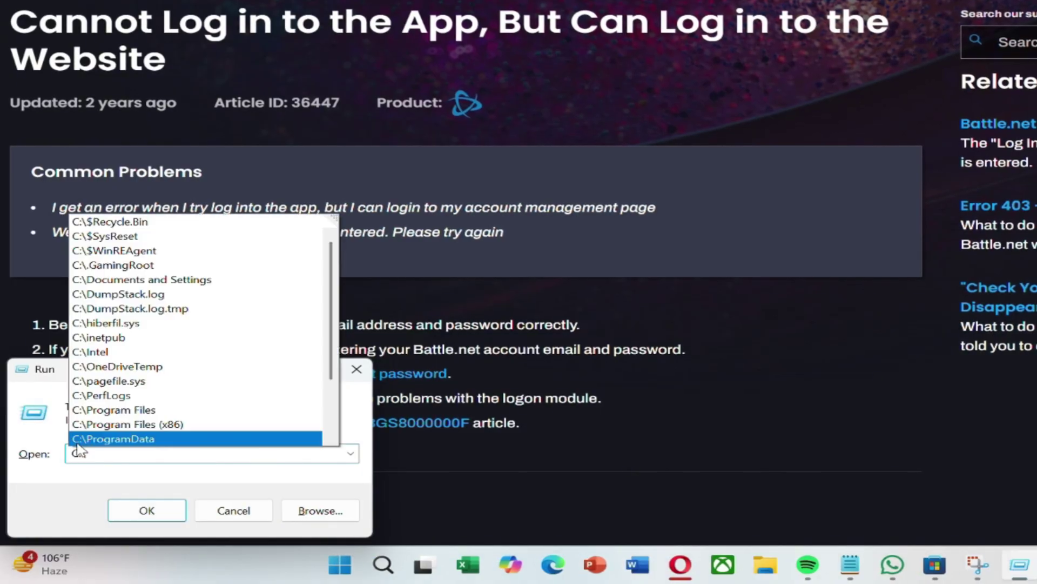